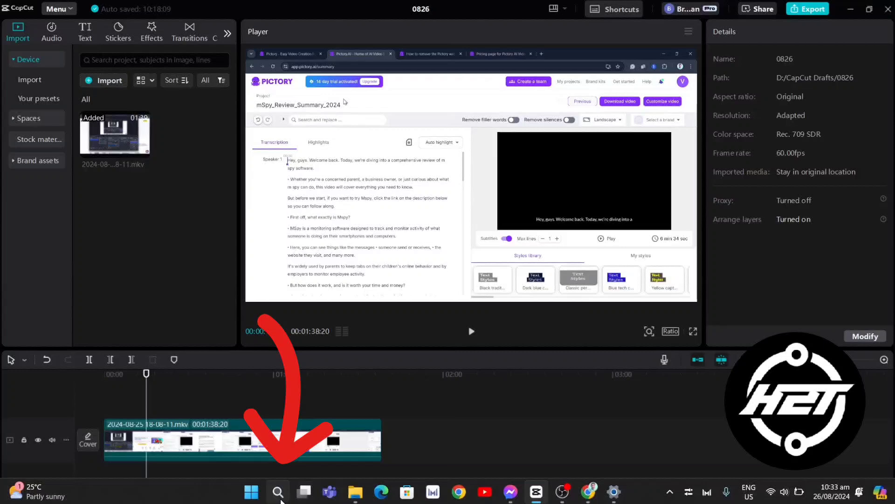
# - Open the Wi-Fi adapter's Properties from the 'view network connections' search result
pyautogui.click(281, 500)
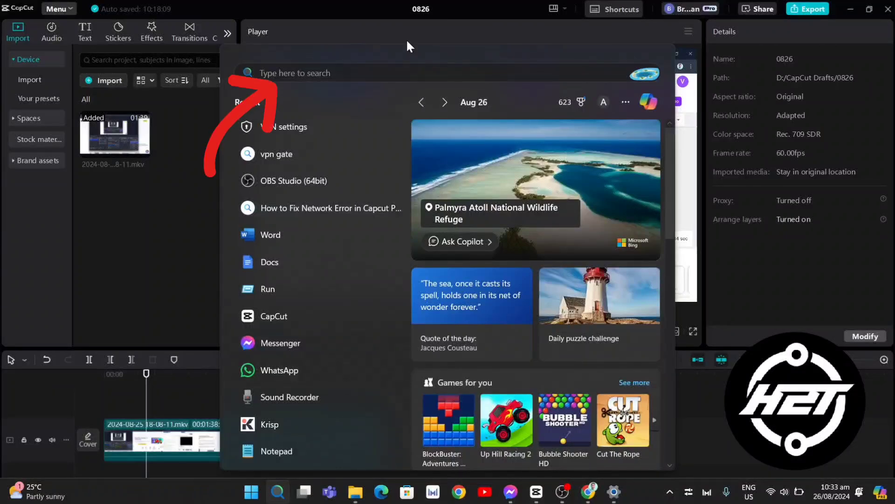
pyautogui.write('view network connections')
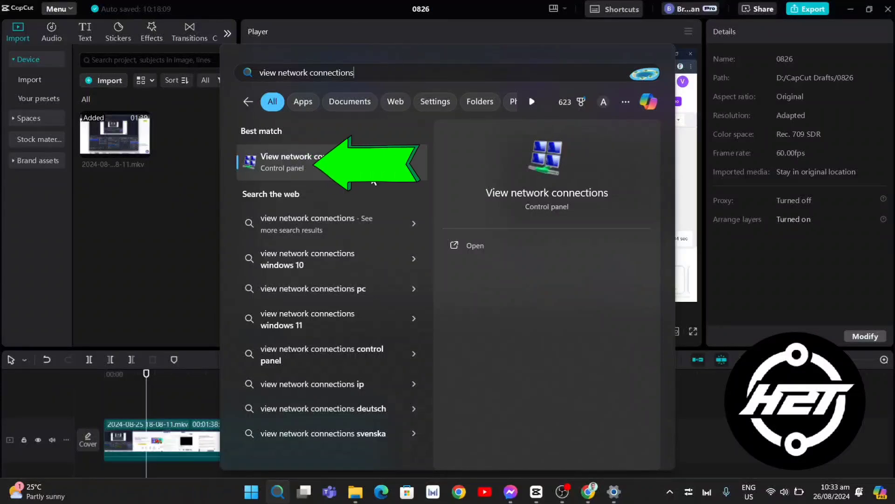
pyautogui.press('Return')
pyautogui.click(223, 174)
pyautogui.rightClick(222, 175)
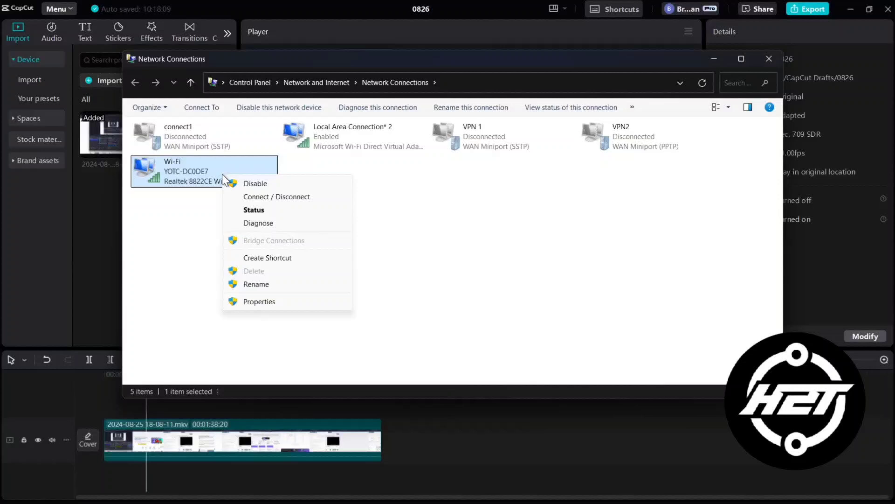
pyautogui.click(248, 304)
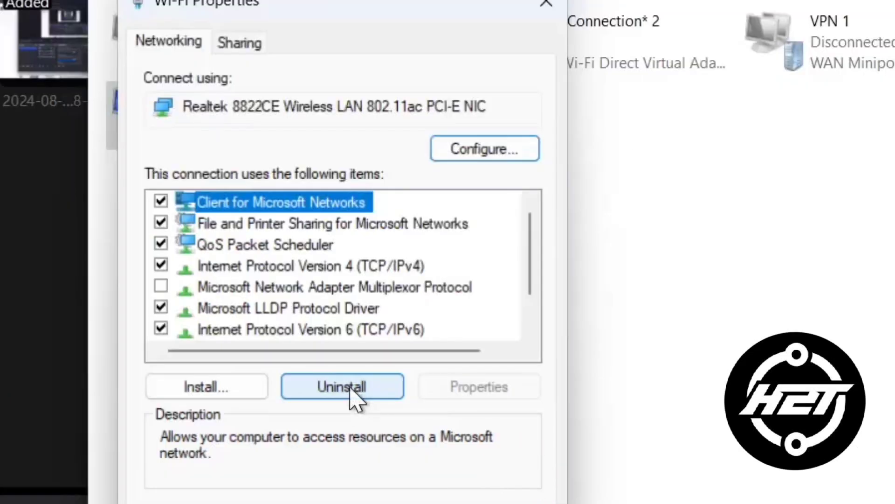
# - Set the Wi-Fi IPv4 DNS servers manually to preferred 1.0.0.1 and alternate 1.1.1.1
pyautogui.click(312, 269)
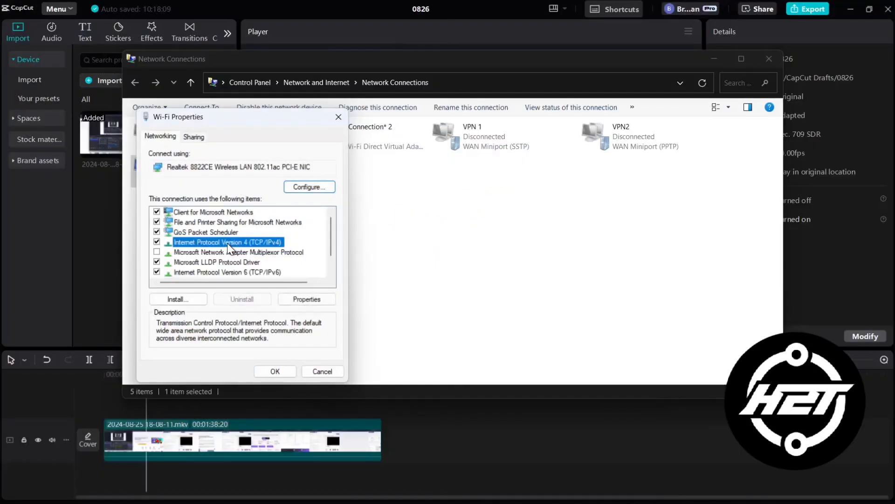
pyautogui.doubleClick(229, 249)
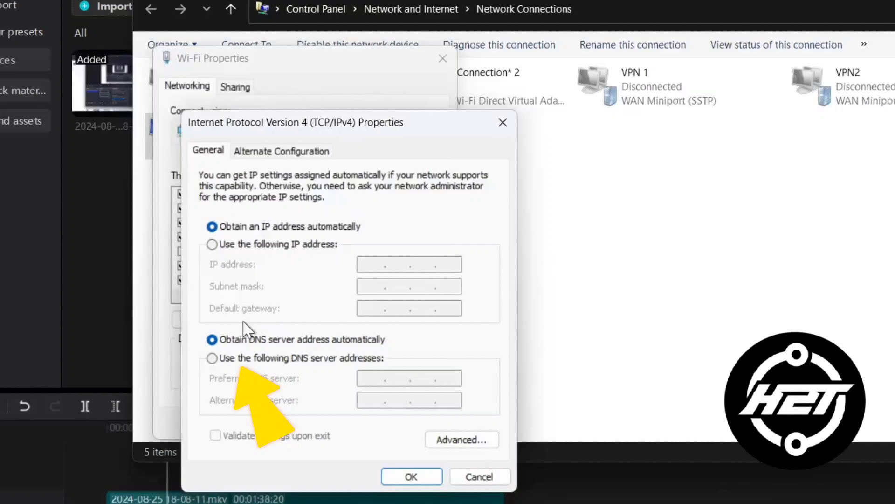
pyautogui.click(212, 359)
pyautogui.write('1')
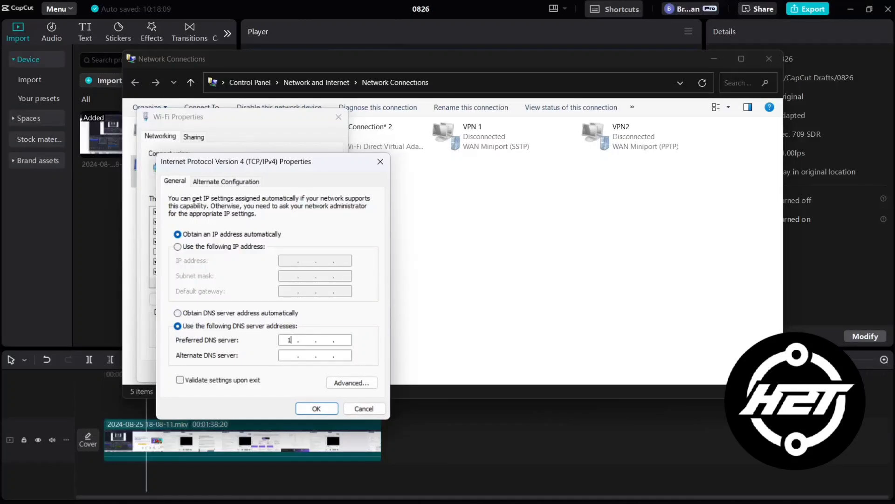
pyautogui.click(292, 340)
pyautogui.write('1')
pyautogui.write('.0.0')
pyautogui.write('.1')
pyautogui.click(341, 358)
pyautogui.write('1.1.1')
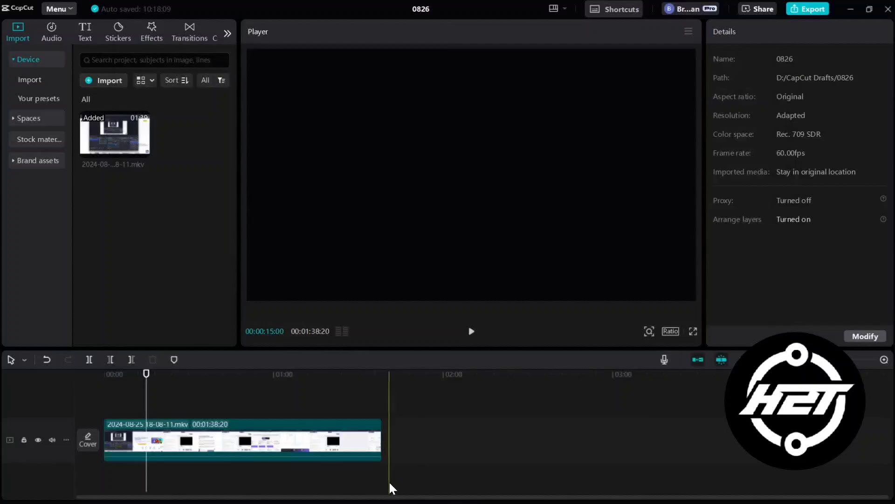
# - Launch Command Prompt from a 'cmd' search and try typing 'Ipconfig /renew' at the prompt
pyautogui.click(278, 491)
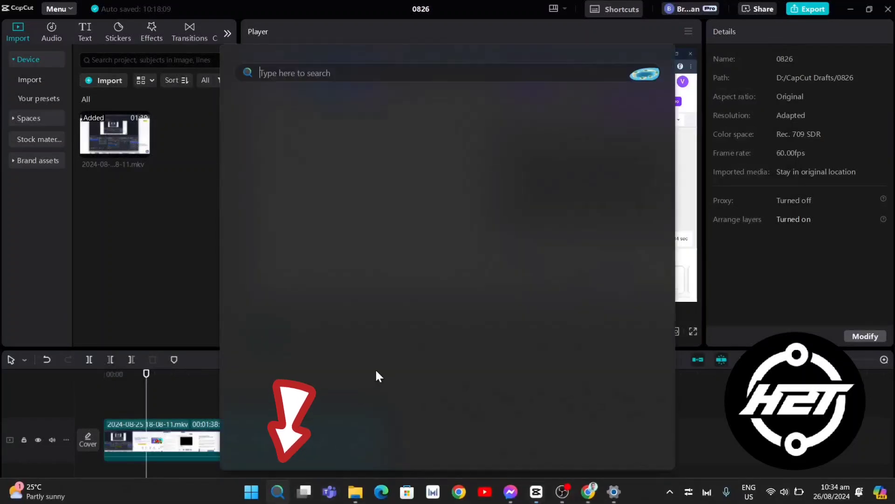
pyautogui.write('c')
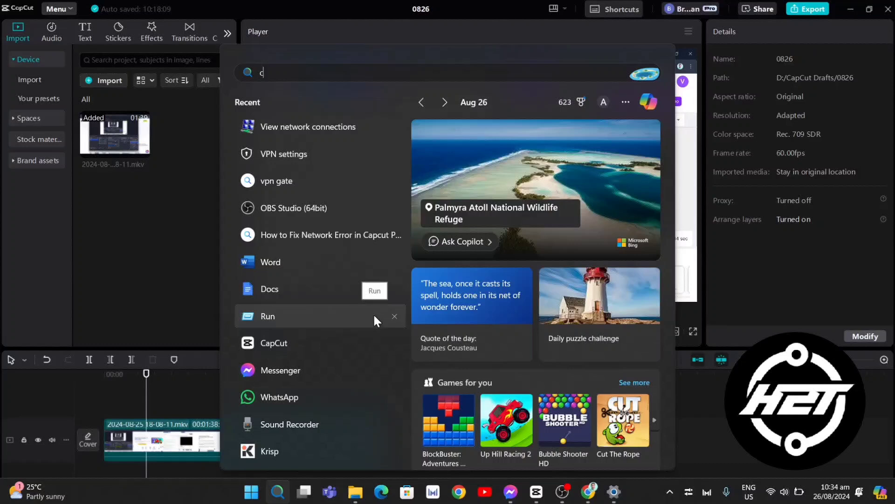
pyautogui.write('md')
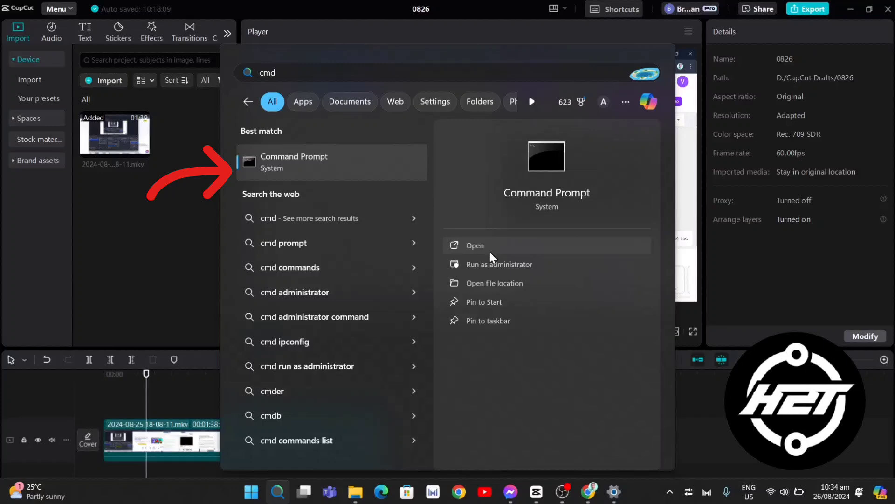
pyautogui.click(489, 250)
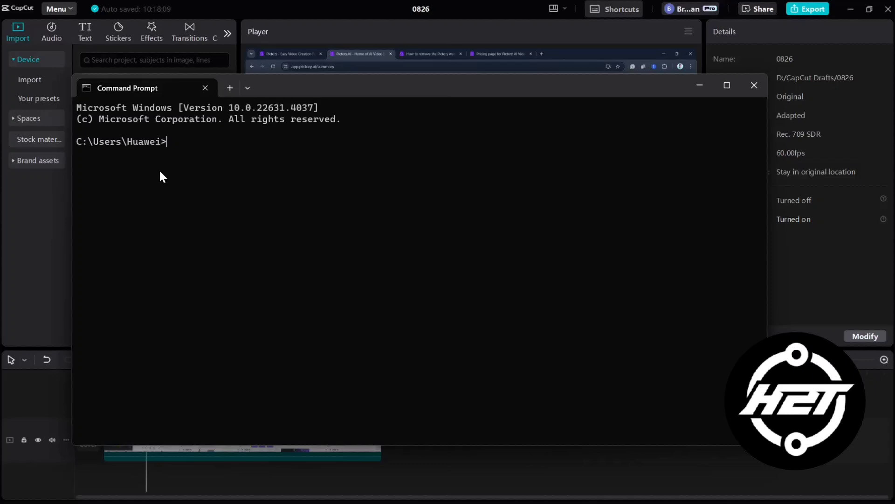
pyautogui.write('Ipconfig /renew')
pyautogui.press('BackSpace')
pyautogui.press('BackSpace')
pyautogui.press('BackSpace')
pyautogui.press('BackSpace')
pyautogui.press('BackSpace')
pyautogui.press('BackSpace')
pyautogui.press('BackSpace')
# - In the Notepad notes, add 'Ipconfig' and review the ipconfig/netsh network reset commands
pyautogui.hotkey('alt', 'Tab')
pyautogui.write('Ip')
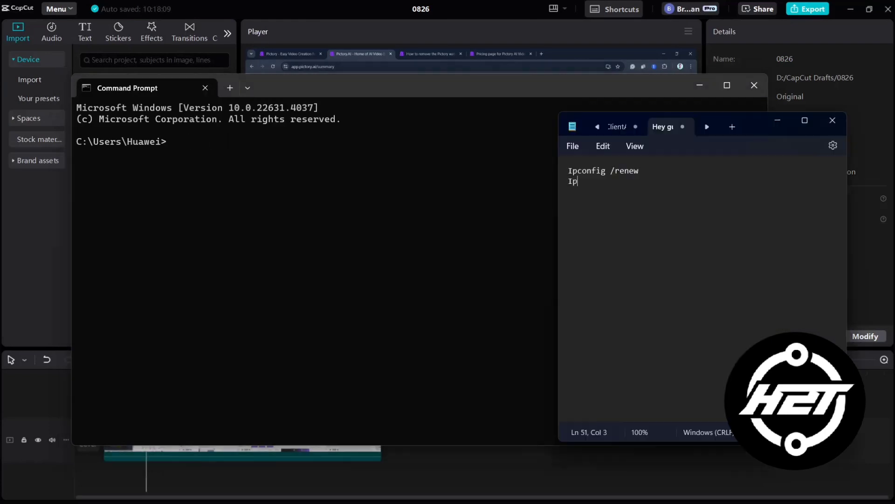
pyautogui.write('config /flushdns')
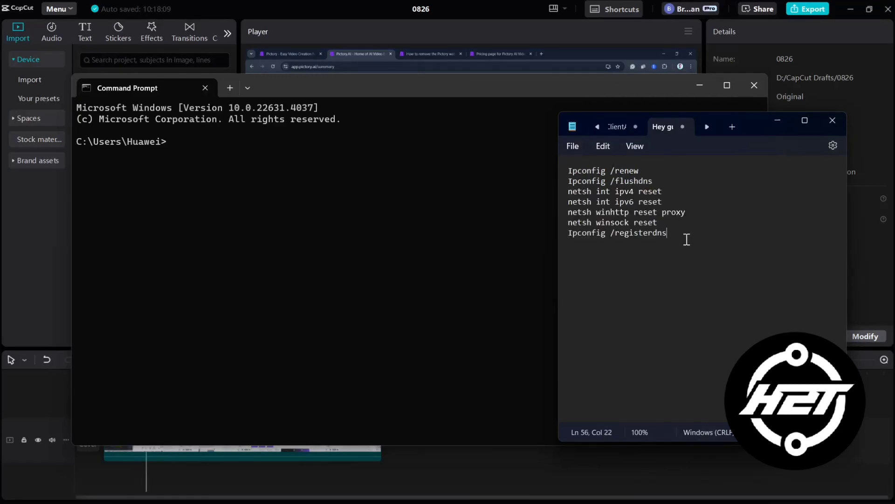
pyautogui.moveTo(684, 237); pyautogui.dragTo(627, 218)
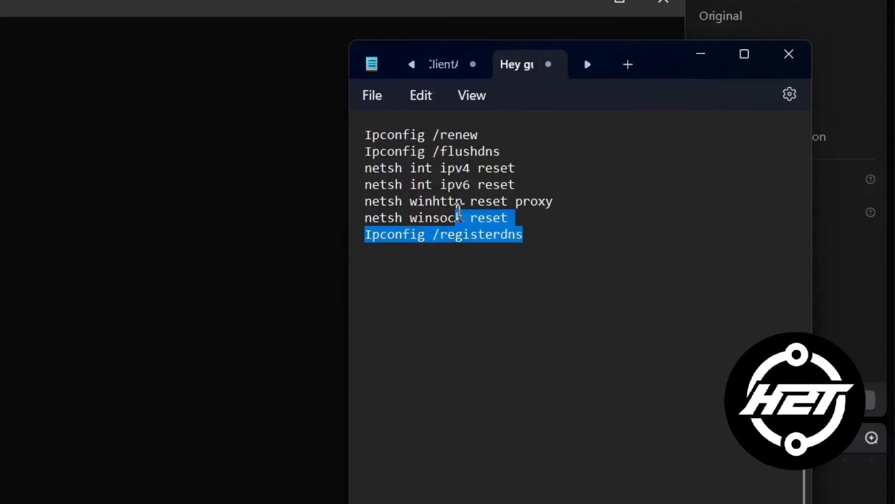
pyautogui.moveTo(458, 214); pyautogui.dragTo(368, 135)
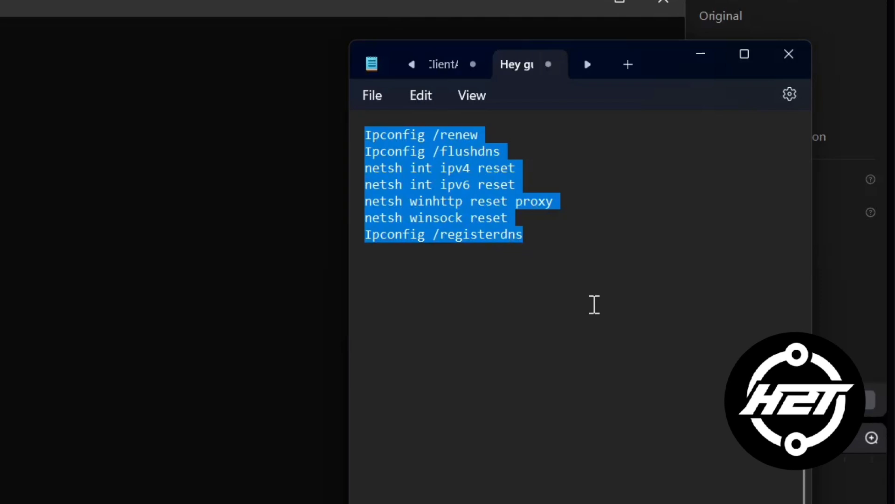
pyautogui.click(593, 306)
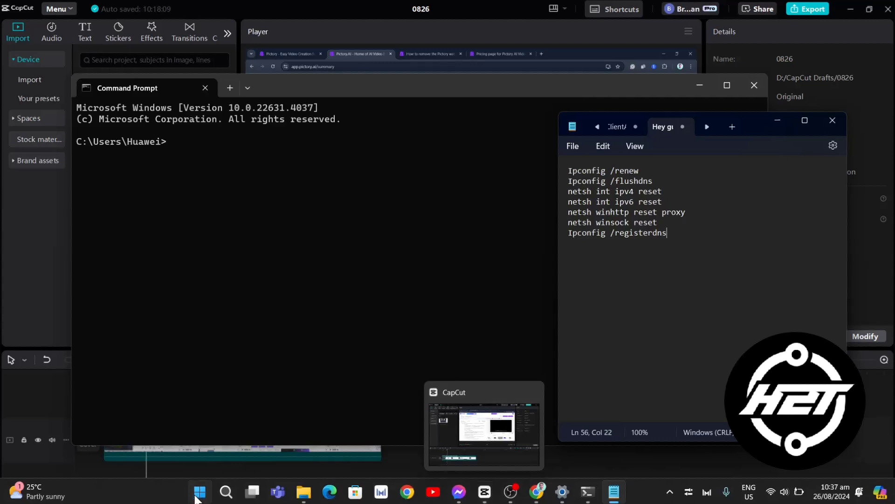
# - Show the Start menu's power options: Lock, Sleep, Shut down and Restart
pyautogui.click(199, 492)
pyautogui.click(593, 451)
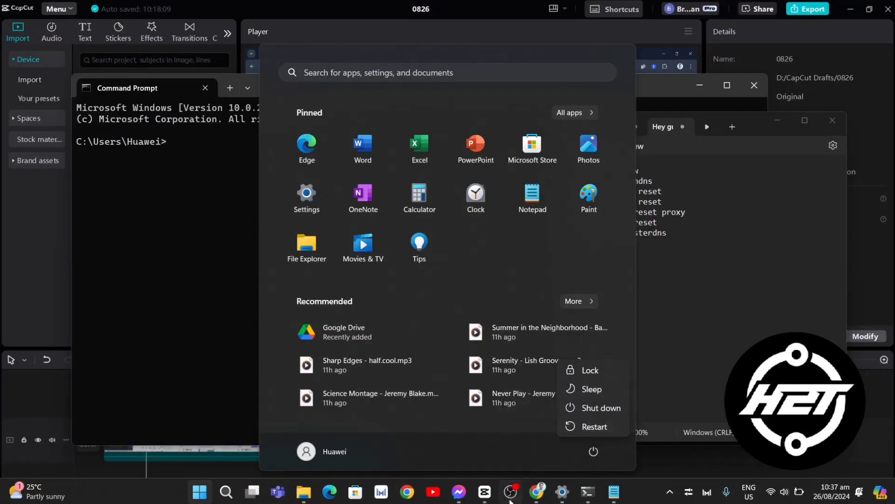
# - Close the power flyout and bring the OBS Studio recording window forward
pyautogui.press('Escape')
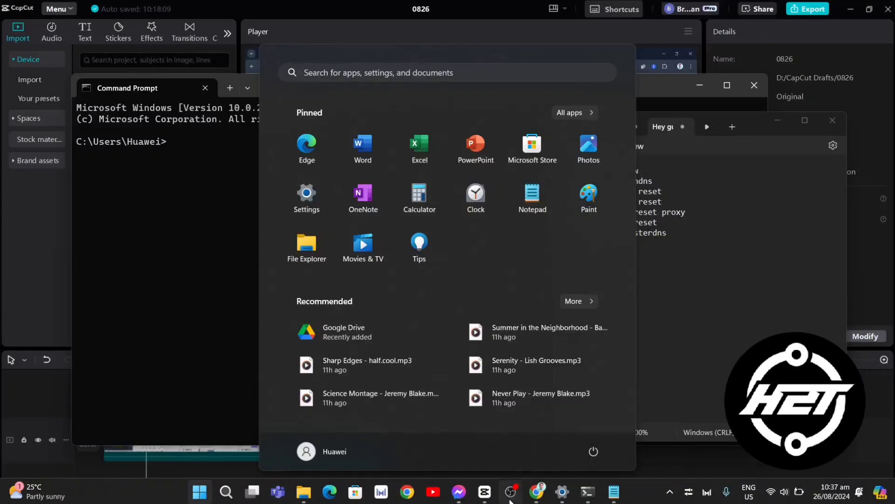
pyautogui.click(510, 501)
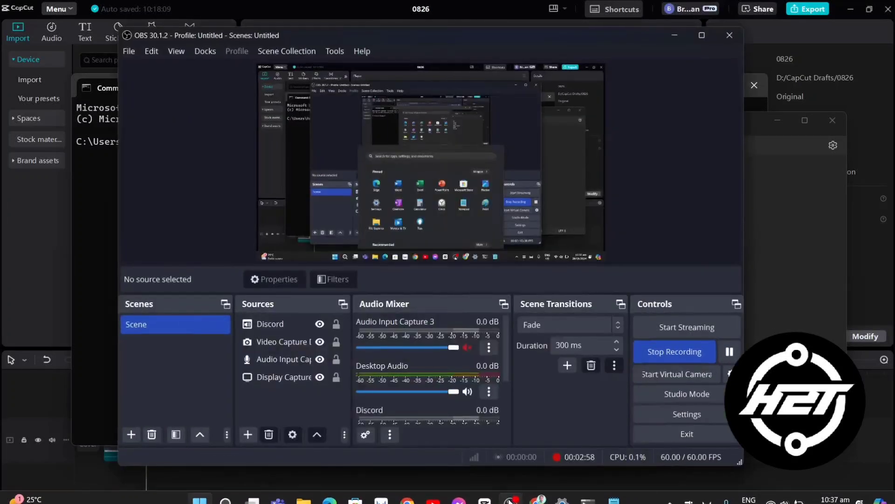